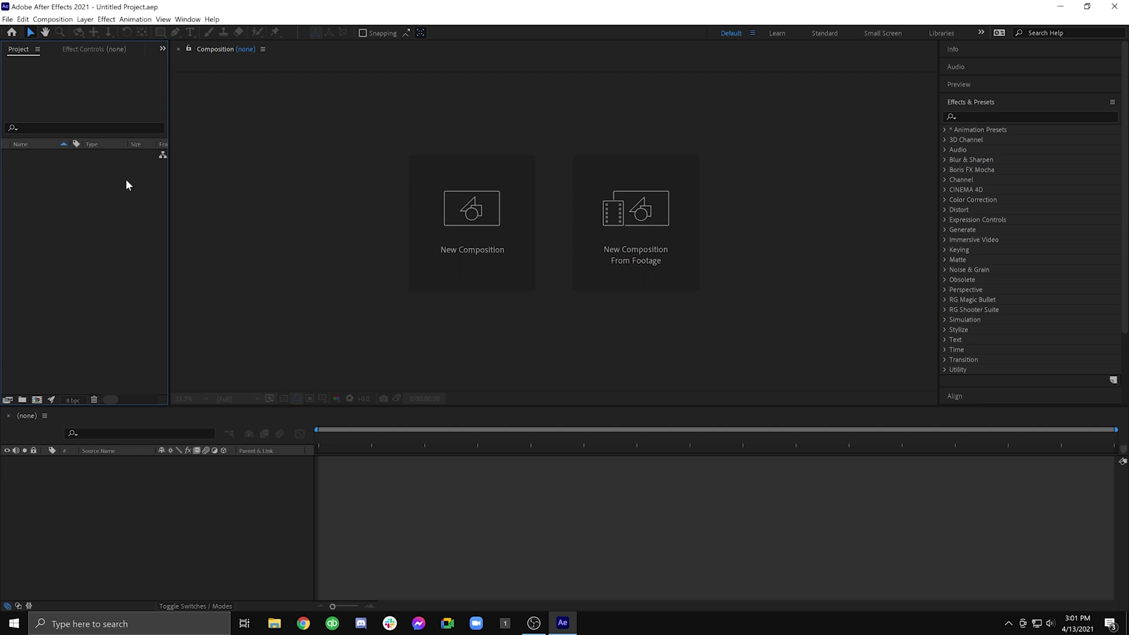
Import both vlog MP4s and build a composition from the first, with the second clip layered above.
{"action": "left_click", "coordinate": [7, 20]}
{"action": "mouse_move", "coordinate": [133, 160]}
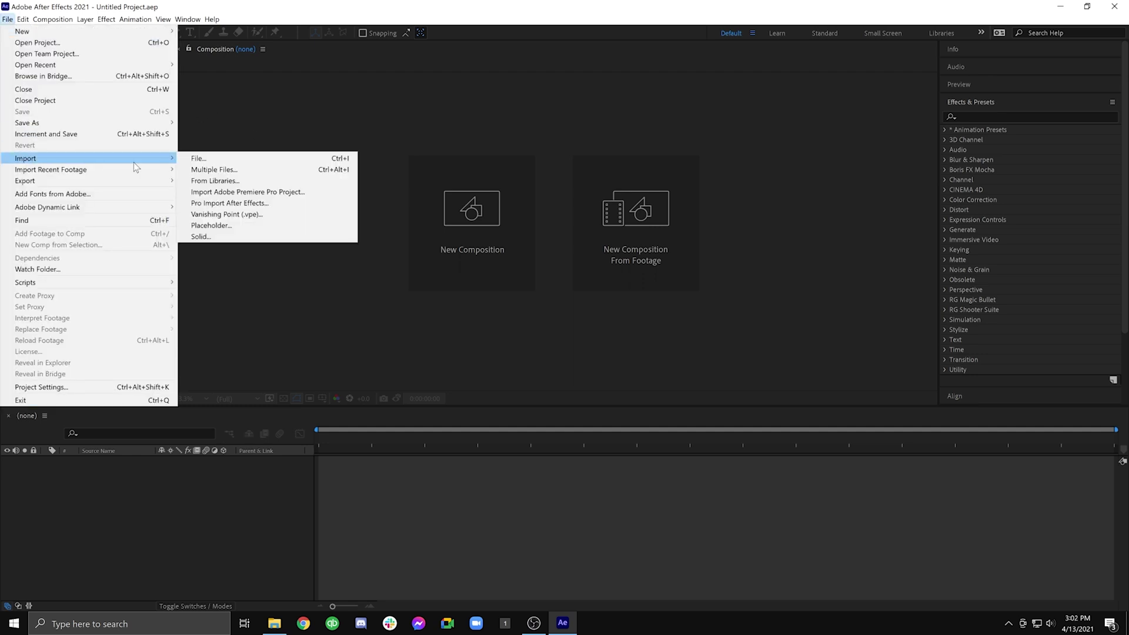
{"action": "left_click", "coordinate": [238, 162]}
{"action": "left_click_drag", "start_coordinate": [251, 180], "coordinate": [130, 124]}
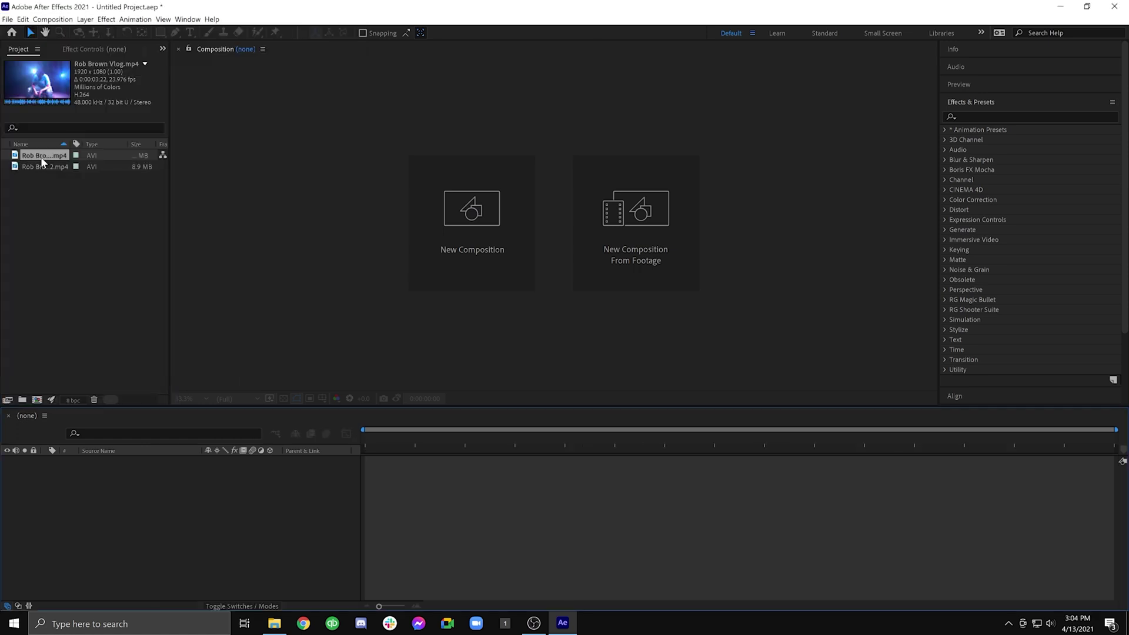
{"action": "left_click_drag", "start_coordinate": [41, 155], "coordinate": [83, 516]}
{"action": "left_click_drag", "start_coordinate": [36, 176], "coordinate": [72, 460]}
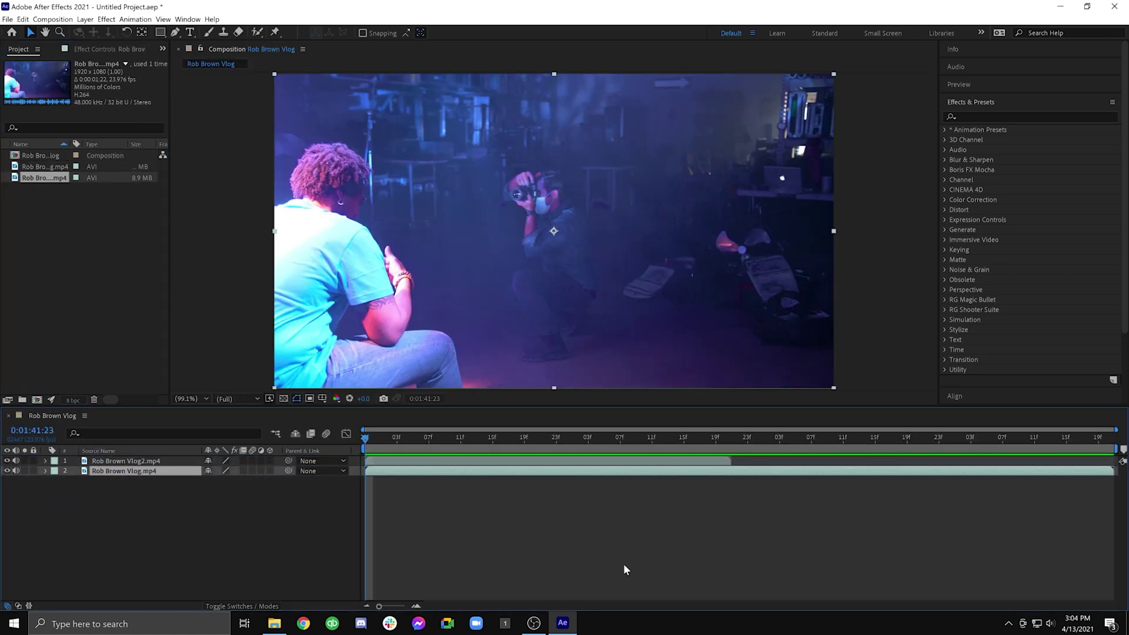
Preview the comp, move the second vlog clip below the first, and set the viewer to 50%.
{"action": "key", "text": "space"}
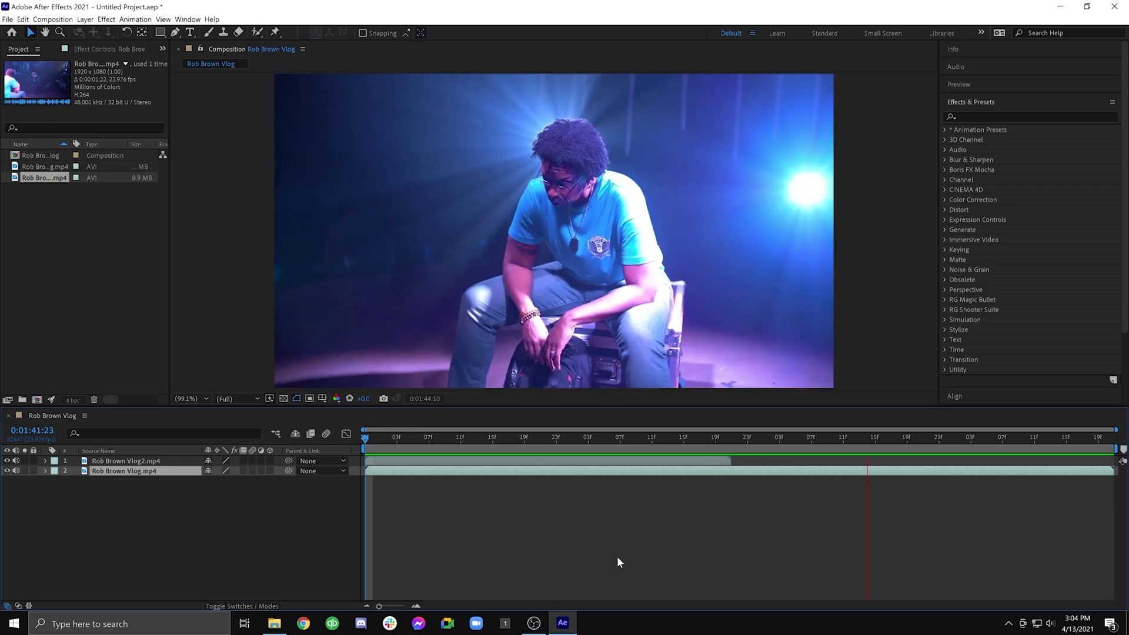
{"action": "key", "text": "space"}
{"action": "left_click_drag", "start_coordinate": [111, 463], "coordinate": [109, 485]}
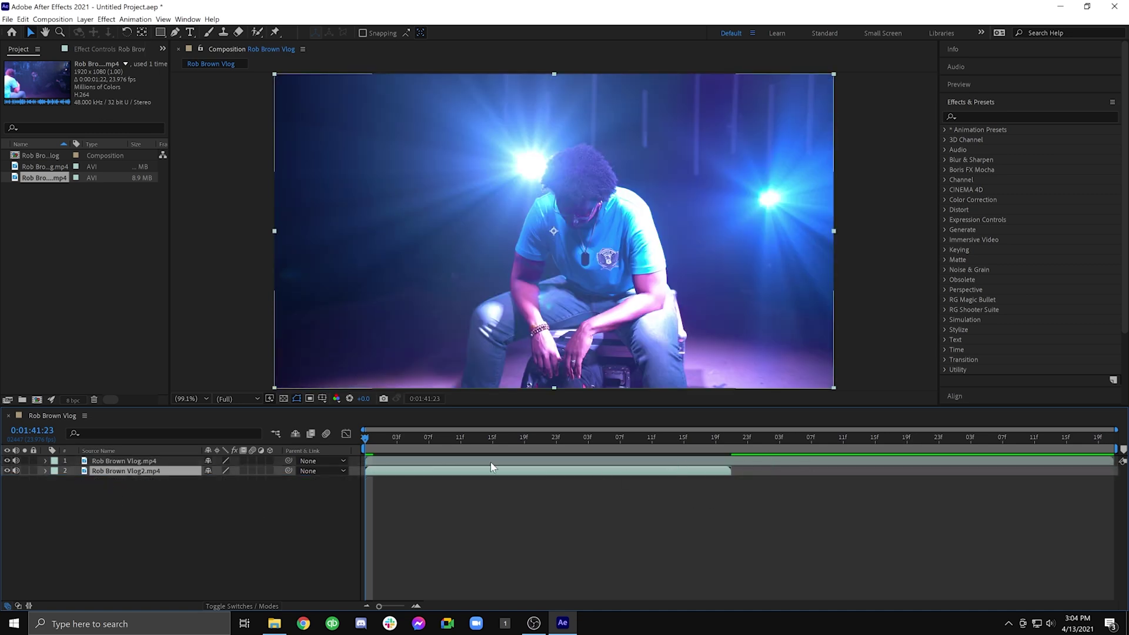
{"action": "left_click", "coordinate": [189, 399]}
{"action": "left_click", "coordinate": [189, 294]}
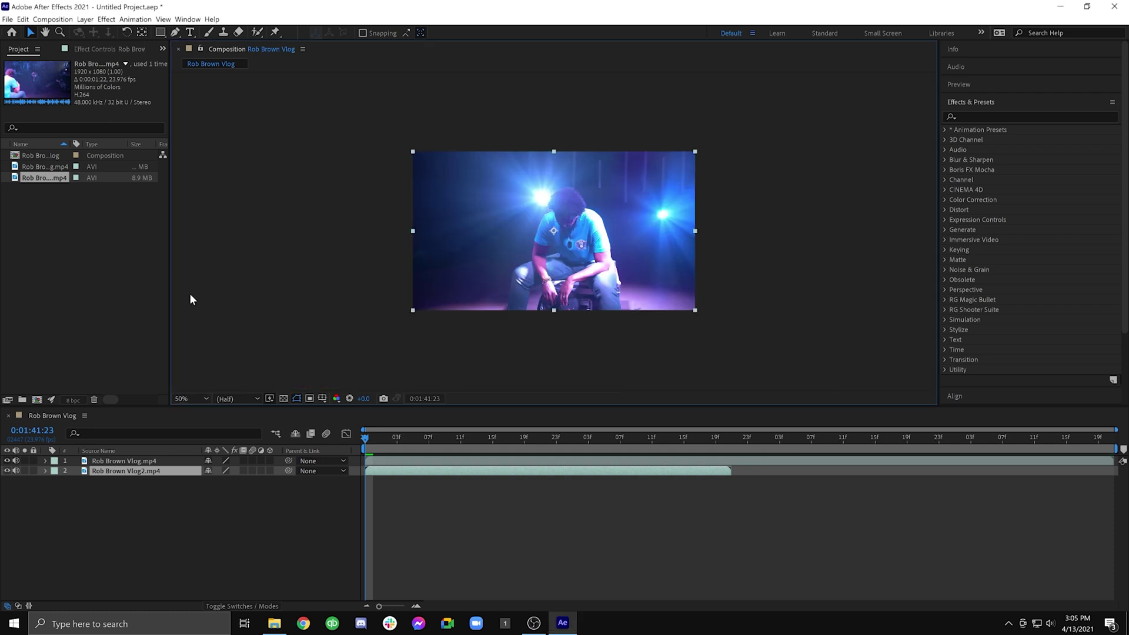
Draw a four-point Pen mask with a slanted top edge on the top vlog clip.
{"action": "left_click", "coordinate": [494, 461]}
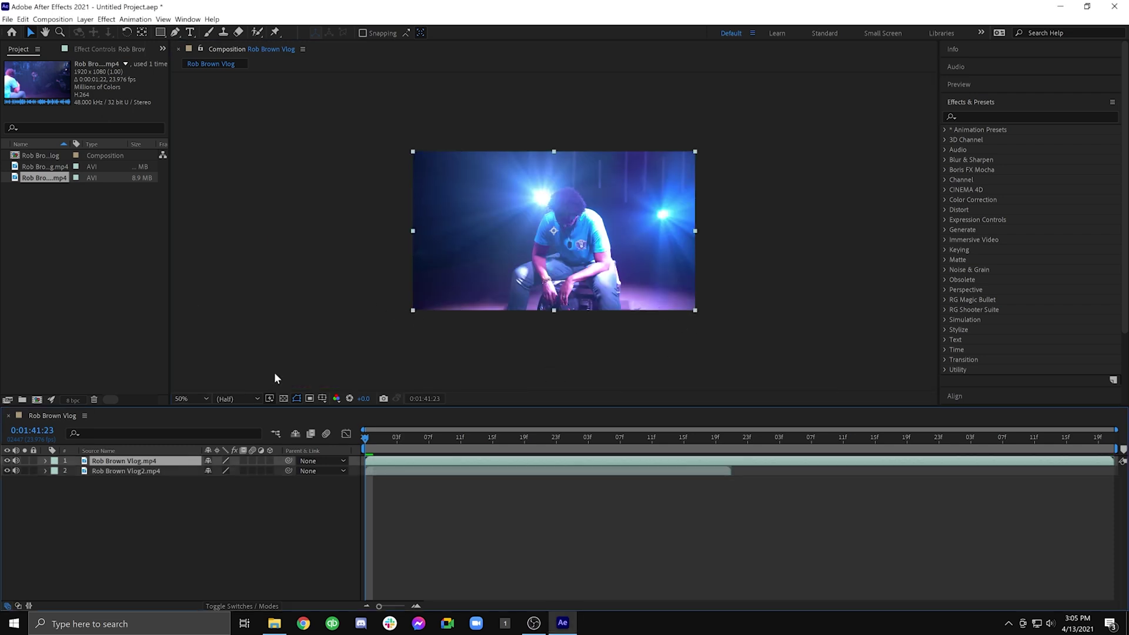
{"action": "left_click", "coordinate": [175, 31]}
{"action": "left_click", "coordinate": [410, 186]}
{"action": "left_click", "coordinate": [697, 152]}
{"action": "left_click", "coordinate": [699, 315]}
{"action": "left_click", "coordinate": [401, 316]}
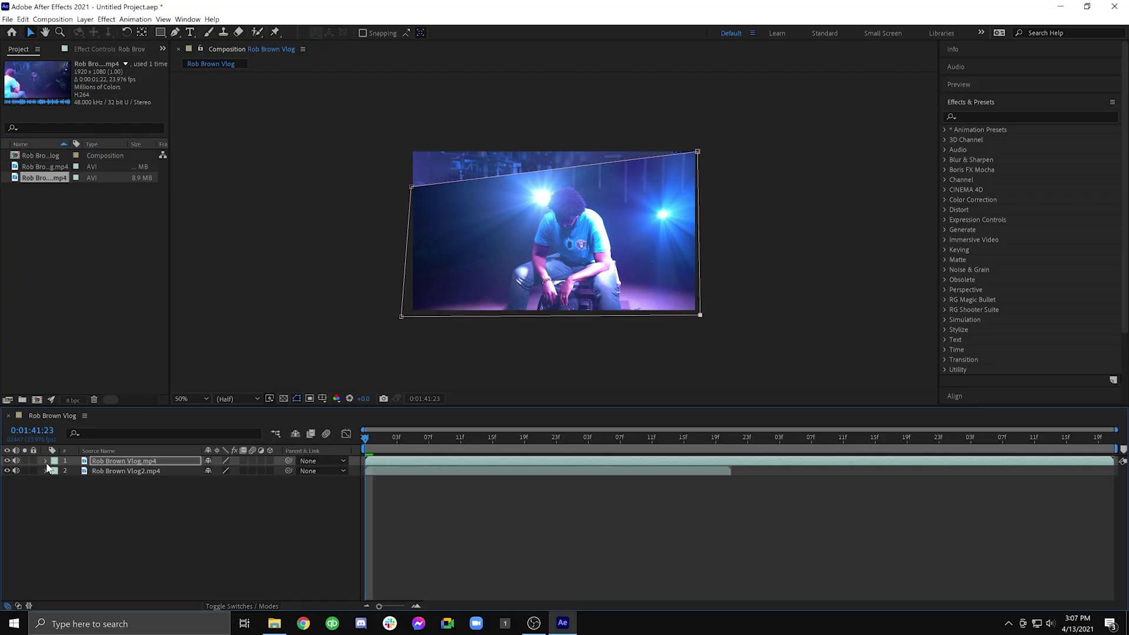
Separate the top layer's Position into X Position and Y Position.
{"action": "left_click", "coordinate": [46, 461]}
{"action": "left_click", "coordinate": [56, 482]}
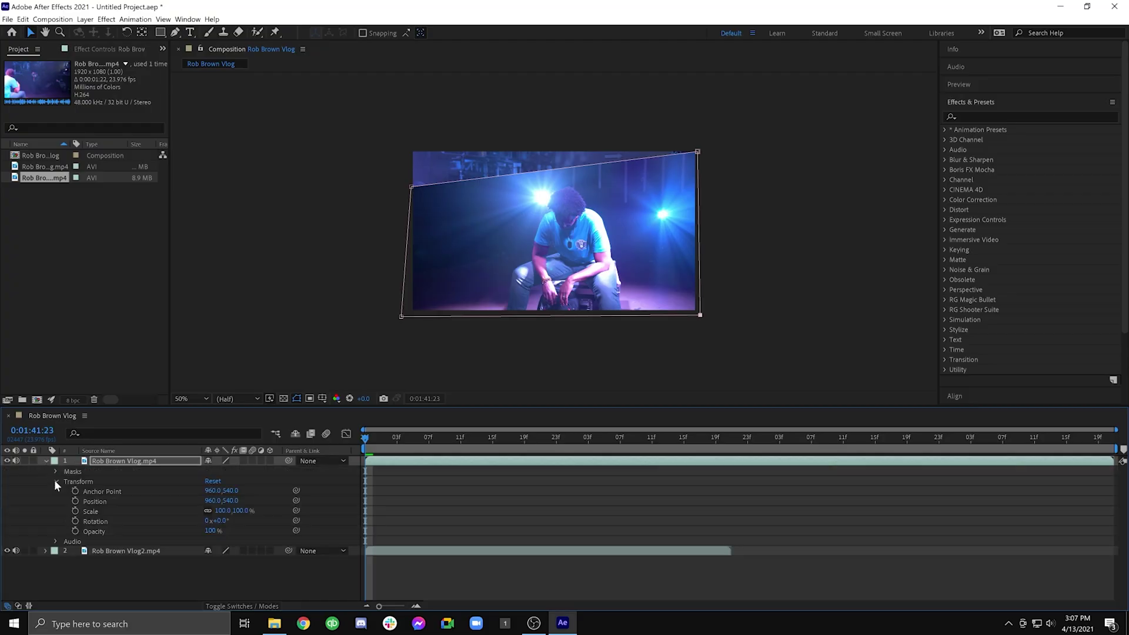
{"action": "right_click", "coordinate": [98, 502]}
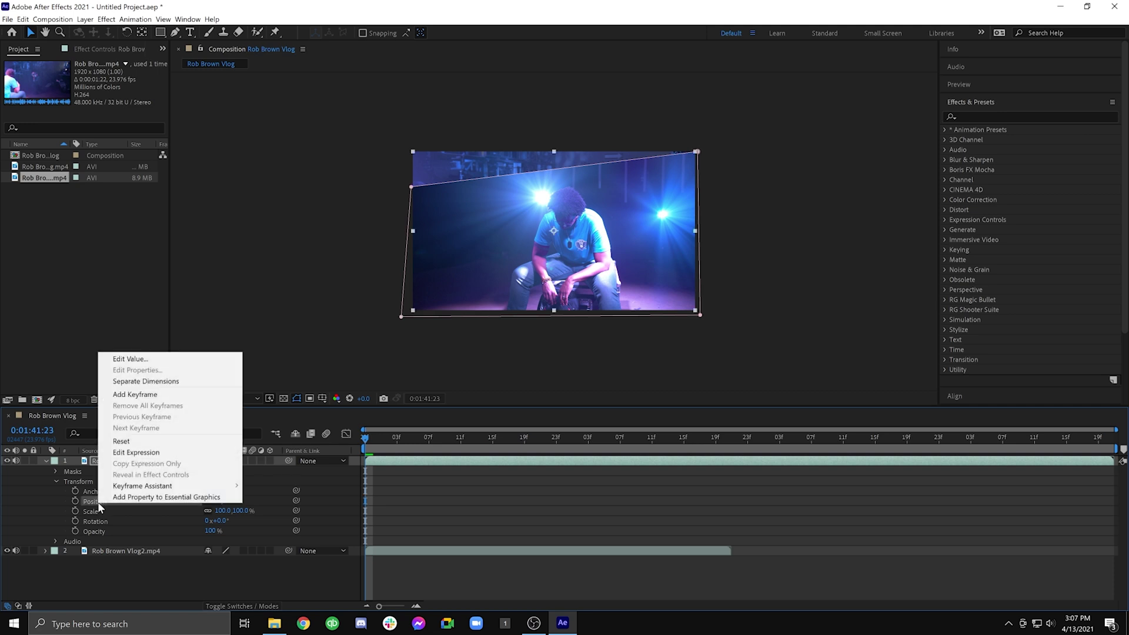
{"action": "left_click", "coordinate": [146, 383]}
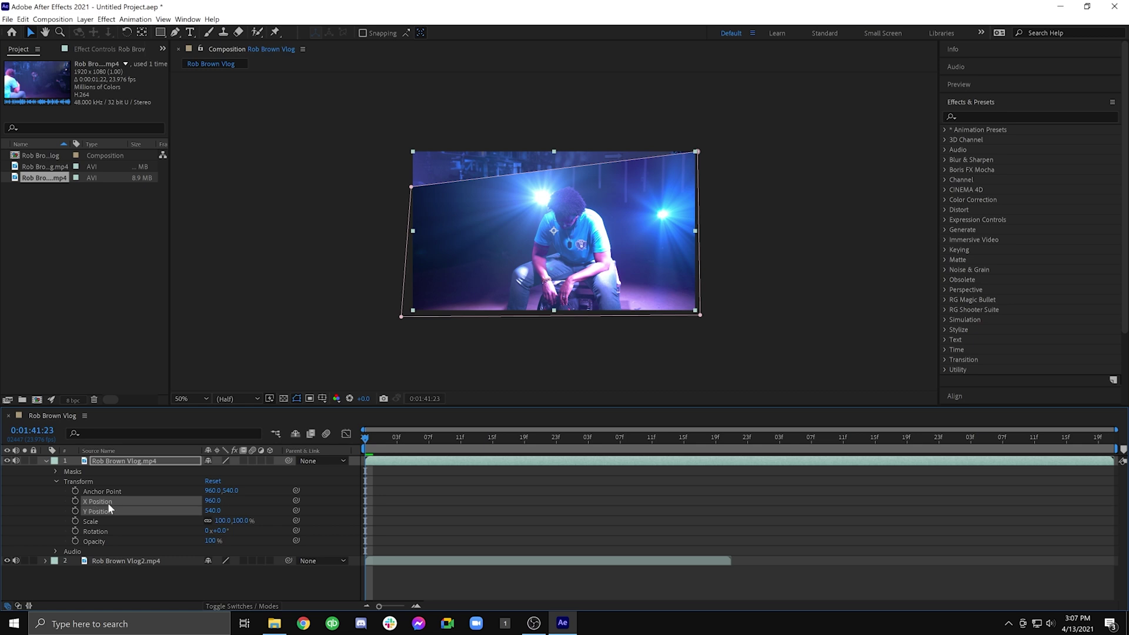
Separate the lower layer's Position into X Position and Y Position as well.
{"action": "left_click", "coordinate": [46, 461]}
{"action": "left_click", "coordinate": [47, 471]}
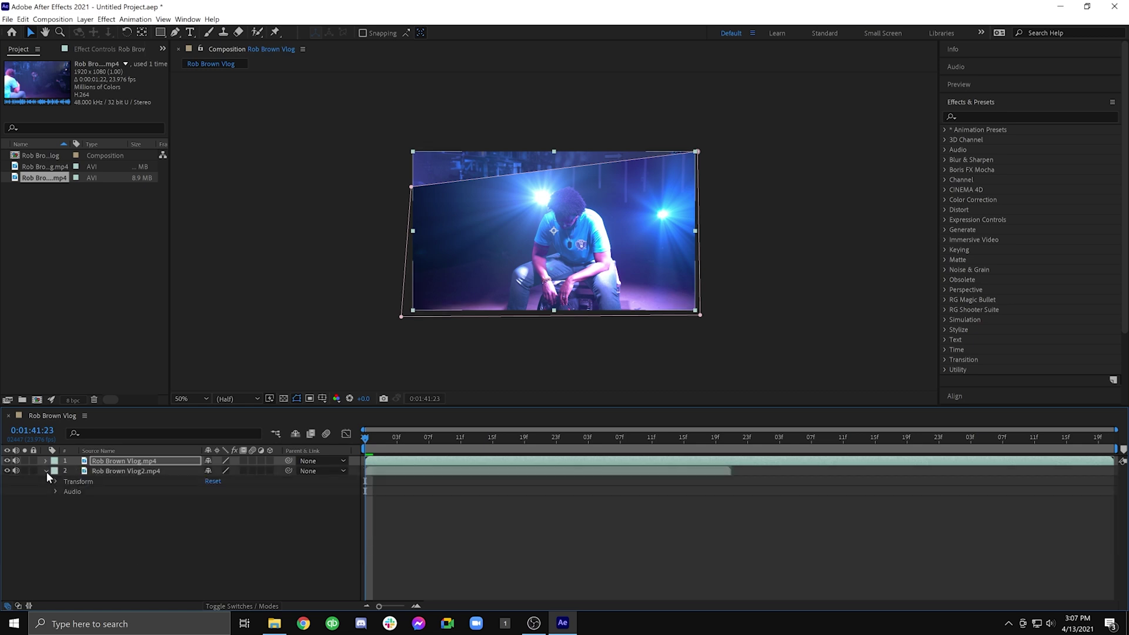
{"action": "left_click", "coordinate": [55, 481]}
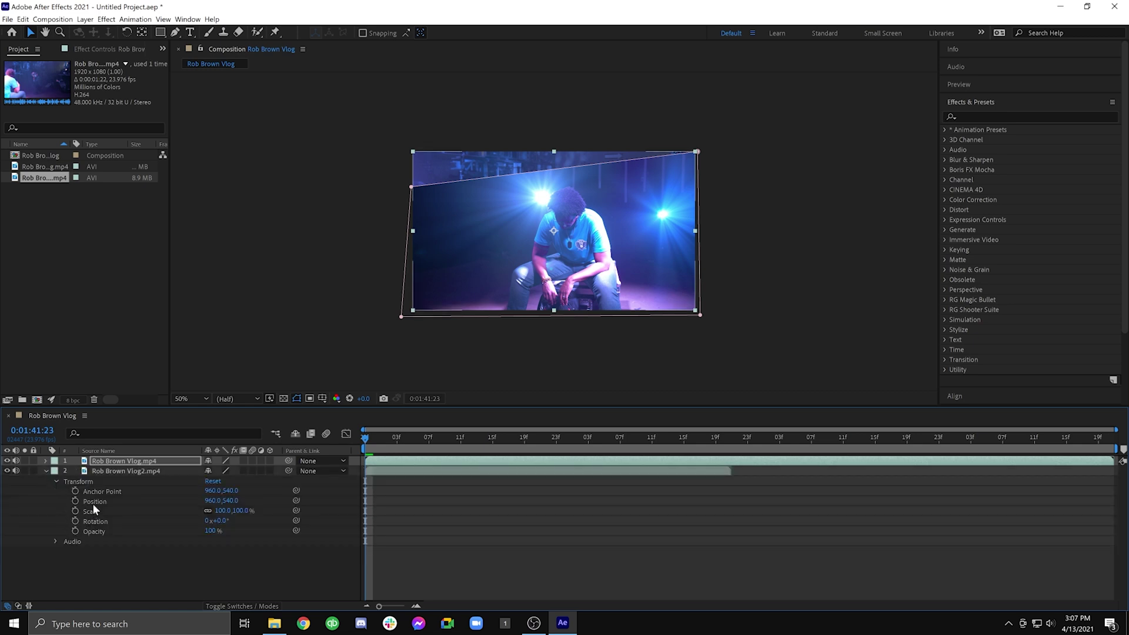
{"action": "right_click", "coordinate": [93, 503]}
{"action": "left_click", "coordinate": [99, 380]}
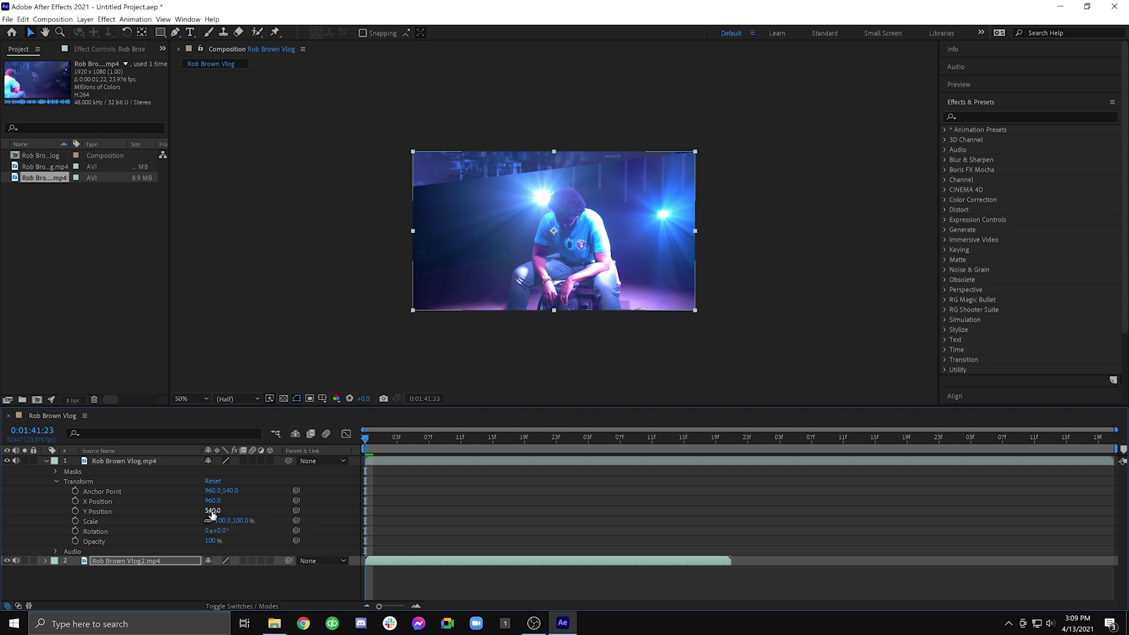
Push the top clip down to Y Position 1630 and keyframe the lower clip's Y Position at 540.
{"action": "left_click_drag", "start_coordinate": [212, 510], "coordinate": [282, 510]}
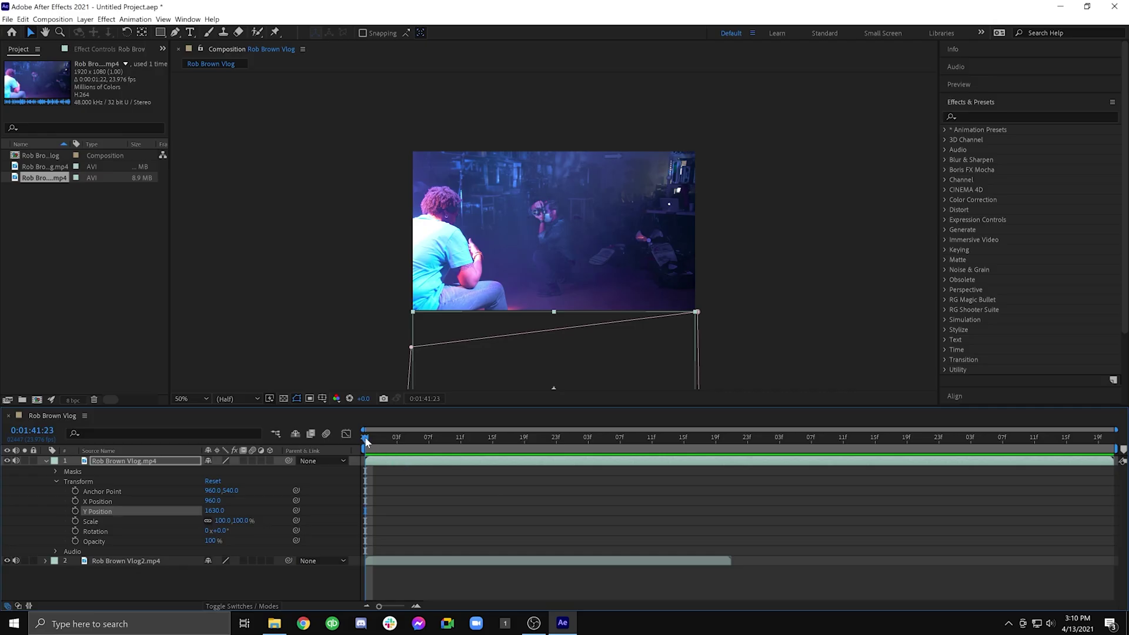
{"action": "left_click_drag", "start_coordinate": [365, 441], "coordinate": [667, 440]}
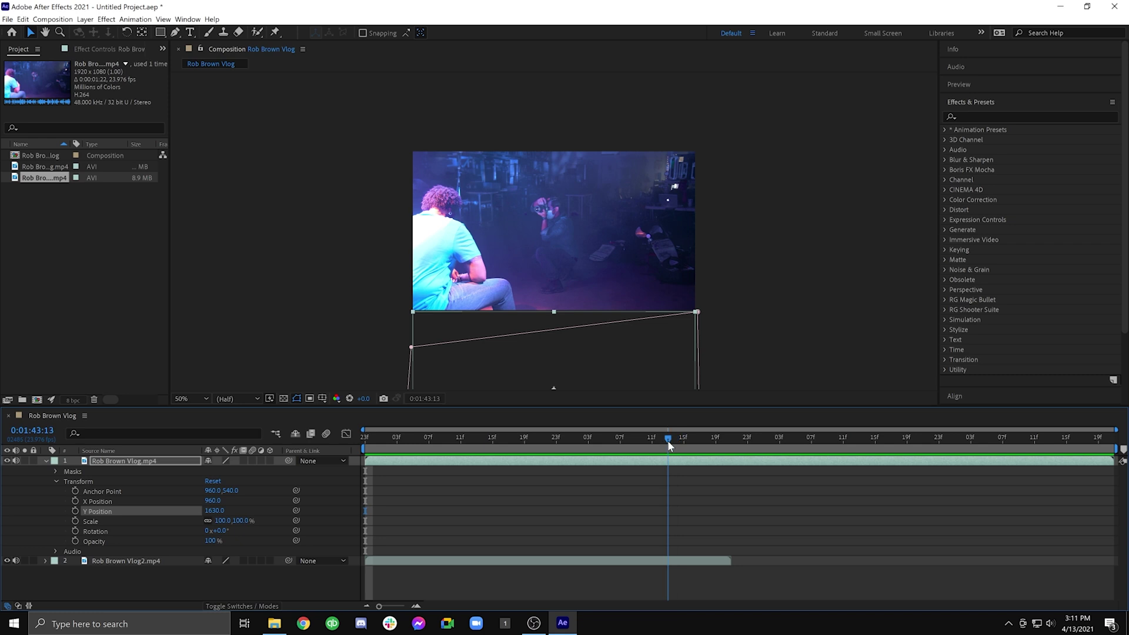
{"action": "left_click", "coordinate": [46, 461]}
{"action": "left_click", "coordinate": [46, 470]}
{"action": "left_click", "coordinate": [126, 471]}
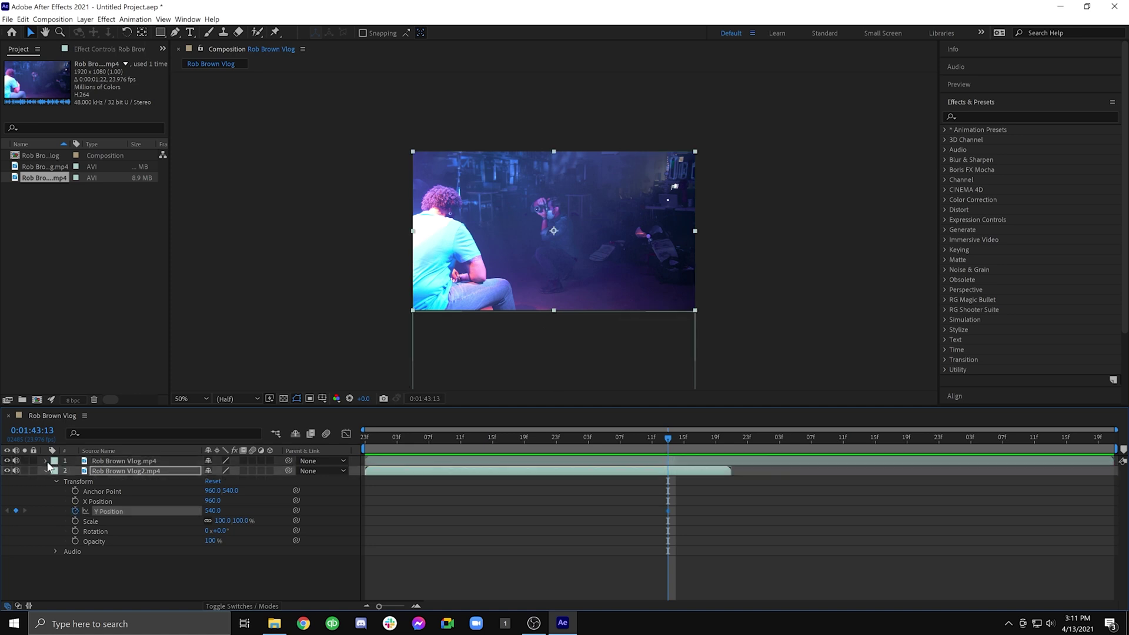
Keyframe the top clip back at Y Position 540 at 0:01:44:03, then check the motion.
{"action": "left_click", "coordinate": [46, 460]}
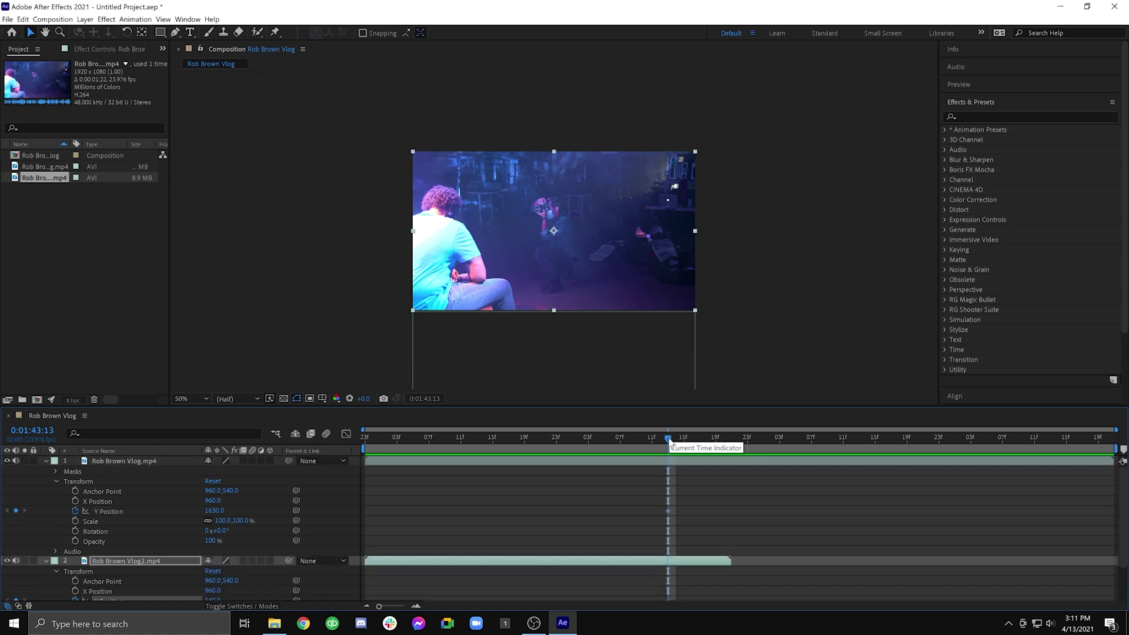
{"action": "key", "text": "space"}
{"action": "left_click", "coordinate": [730, 463]}
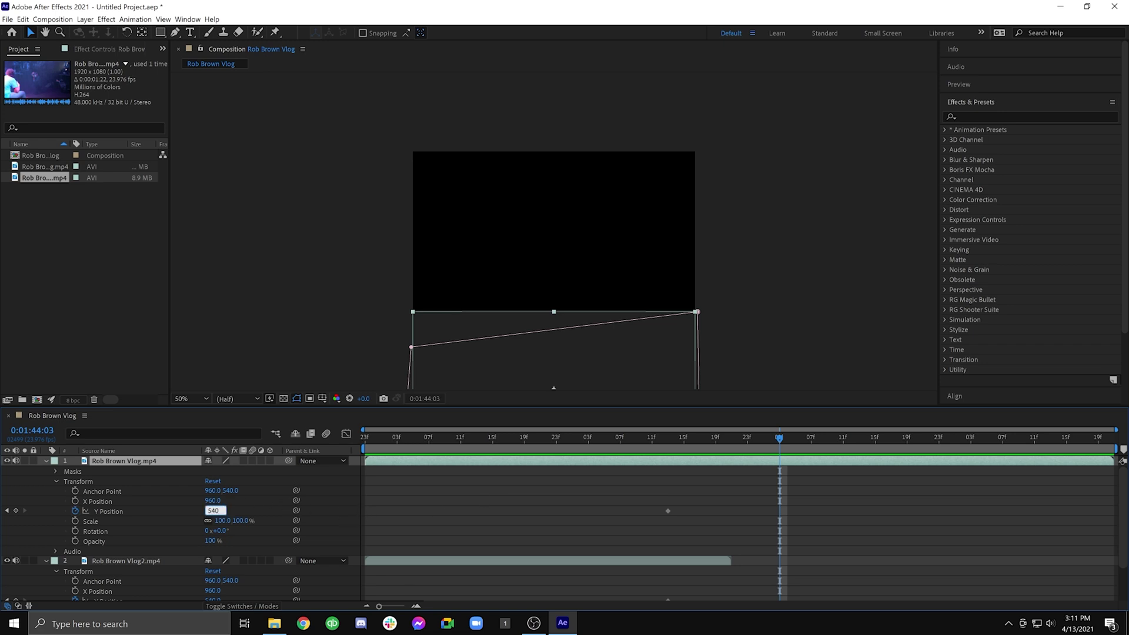
{"action": "key", "text": "Return"}
{"action": "left_click", "coordinate": [635, 438]}
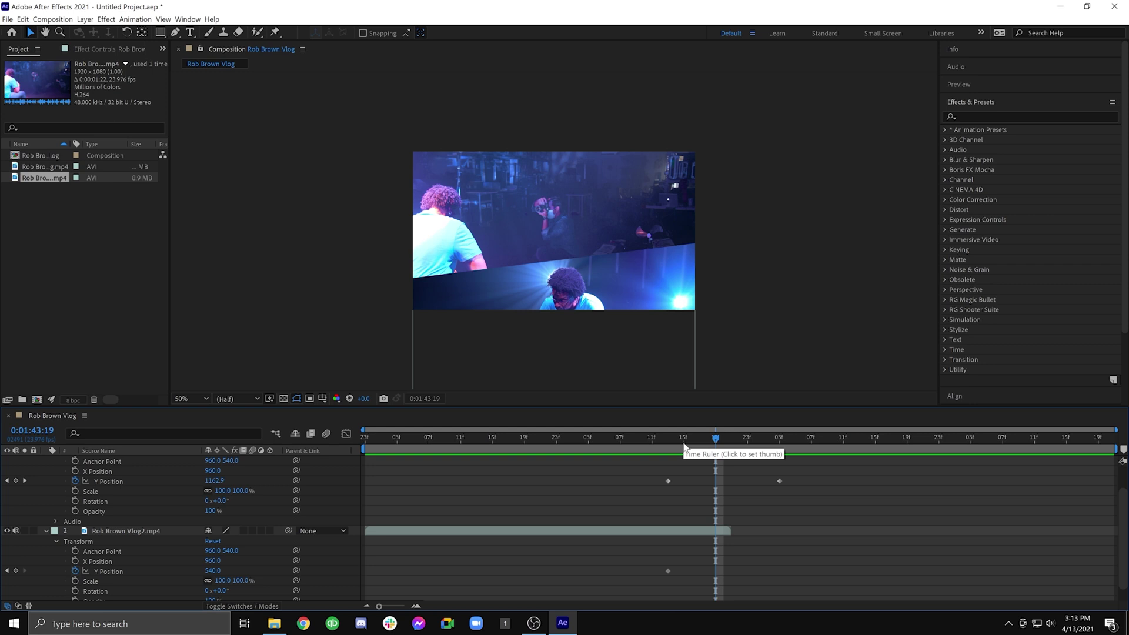
Set the lower clip's ending Y Position to -300 and align that keyframe with the top clip's at 0:01:44:03.
{"action": "left_click", "coordinate": [101, 532]}
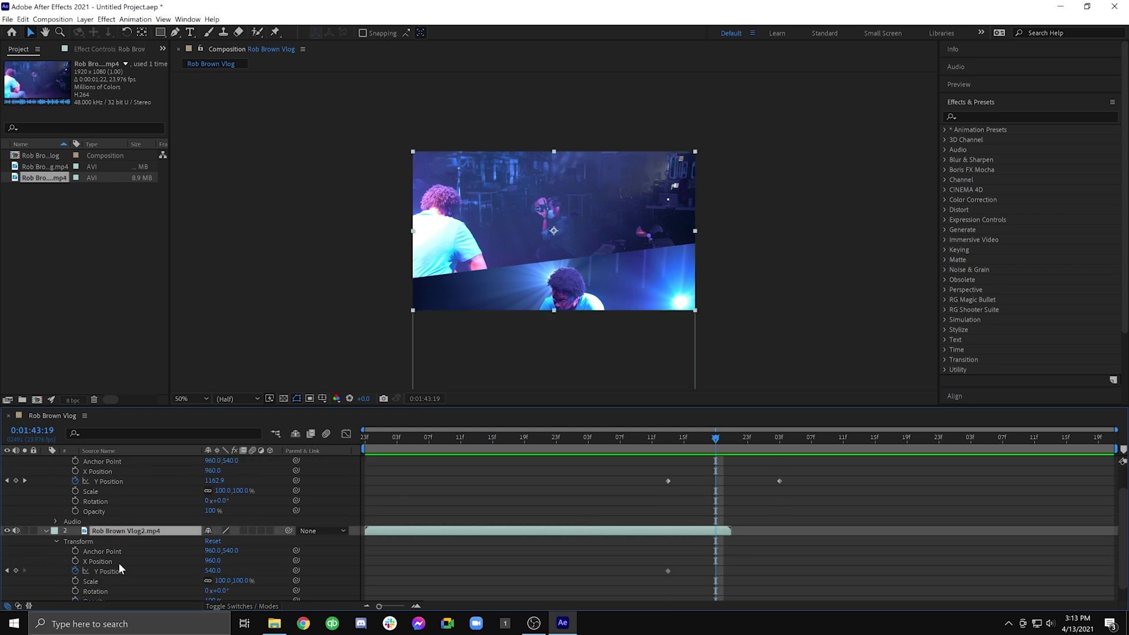
{"action": "scroll", "coordinate": [119, 562], "scroll_direction": "down", "scroll_amount": 1}
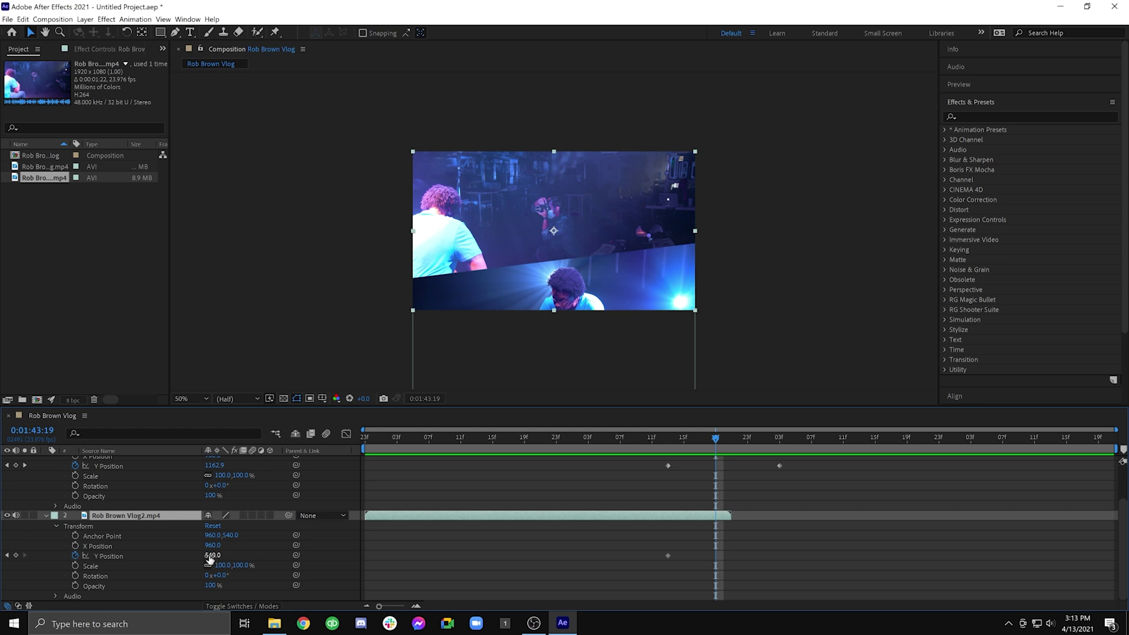
{"action": "left_click_drag", "start_coordinate": [210, 555], "coordinate": [168, 562]}
{"action": "key", "text": "Page_Up"}
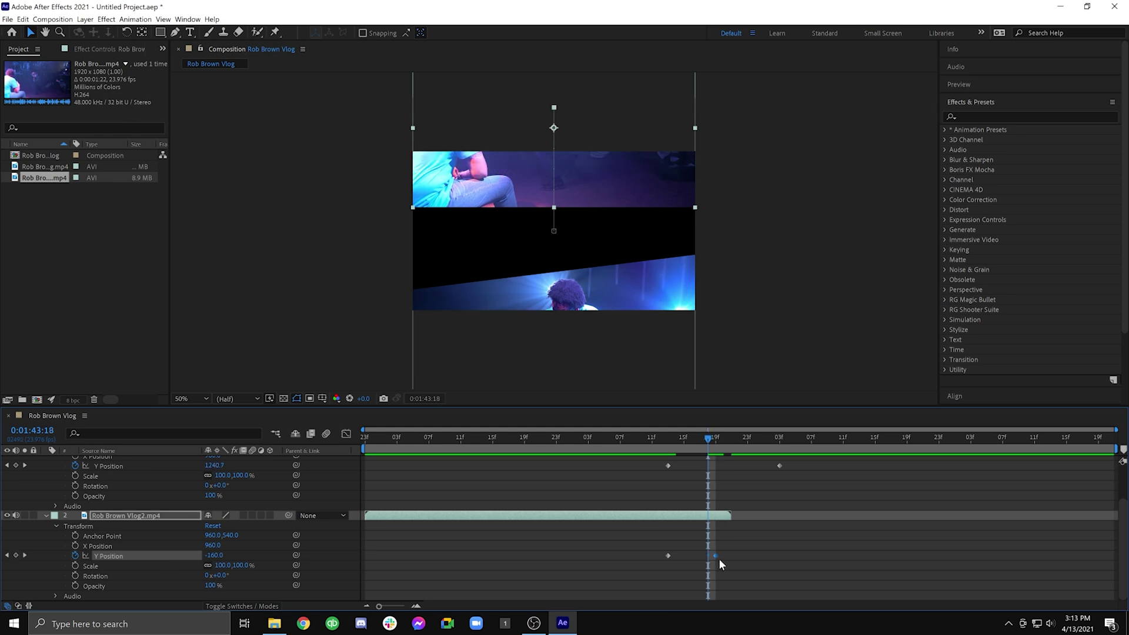
{"action": "left_click_drag", "start_coordinate": [716, 556], "coordinate": [779, 557]}
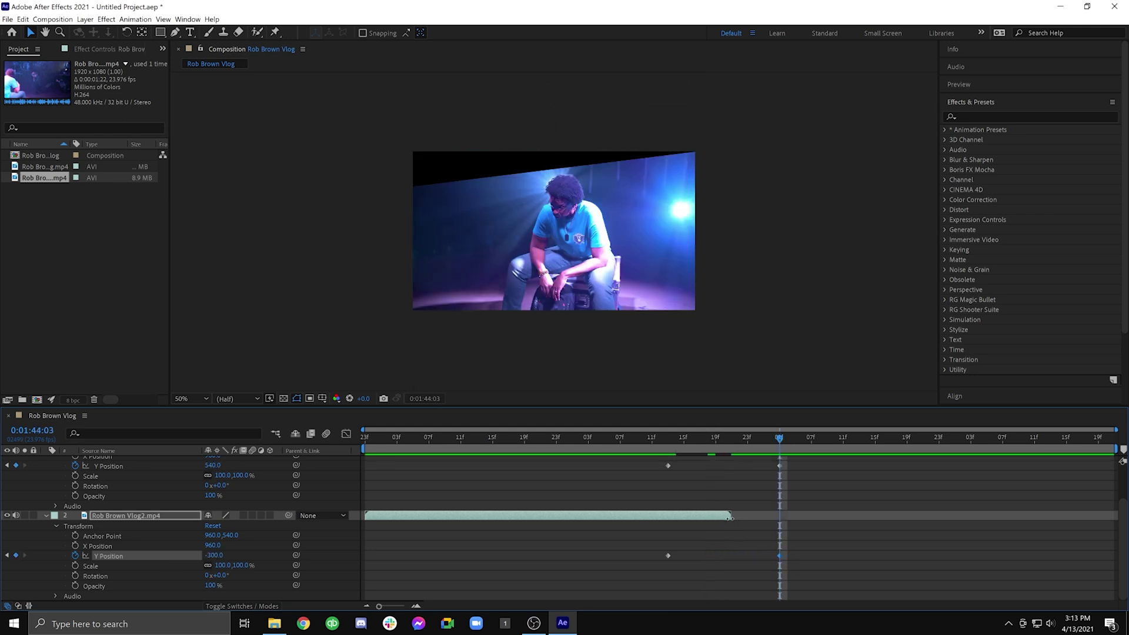
{"action": "key", "text": "Page_Down"}
{"action": "key", "text": "Page_Down"}
{"action": "right_click", "coordinate": [715, 519]}
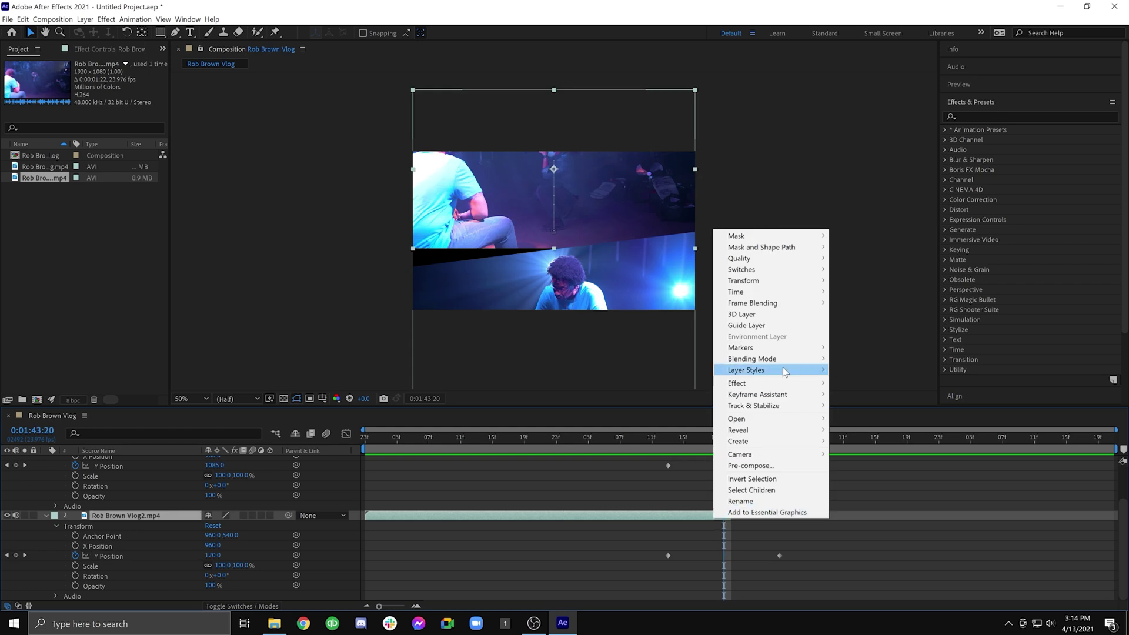
Apply Freeze On Last Frame to the lower vlog clip and preview the transition.
{"action": "mouse_move", "coordinate": [762, 294]}
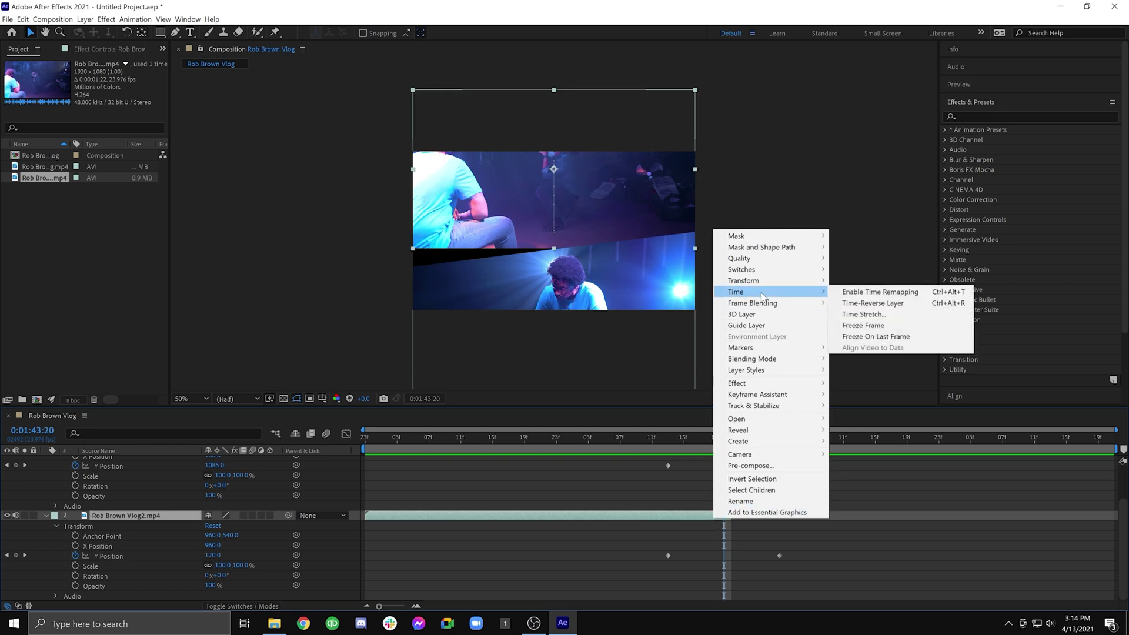
{"action": "left_click", "coordinate": [872, 337]}
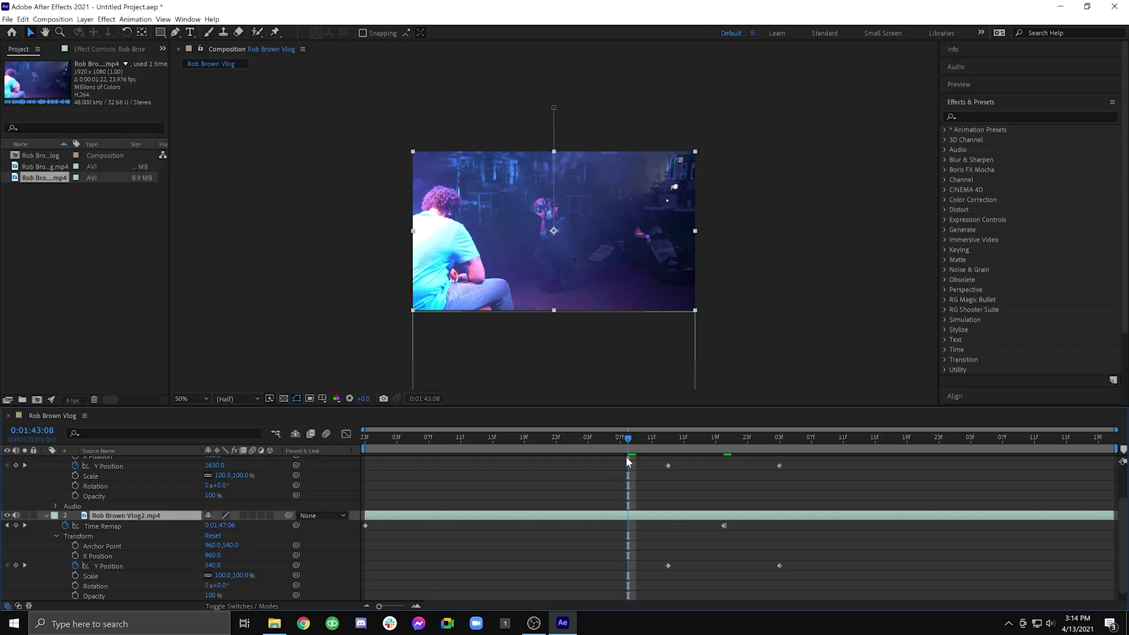
{"action": "key", "text": "space"}
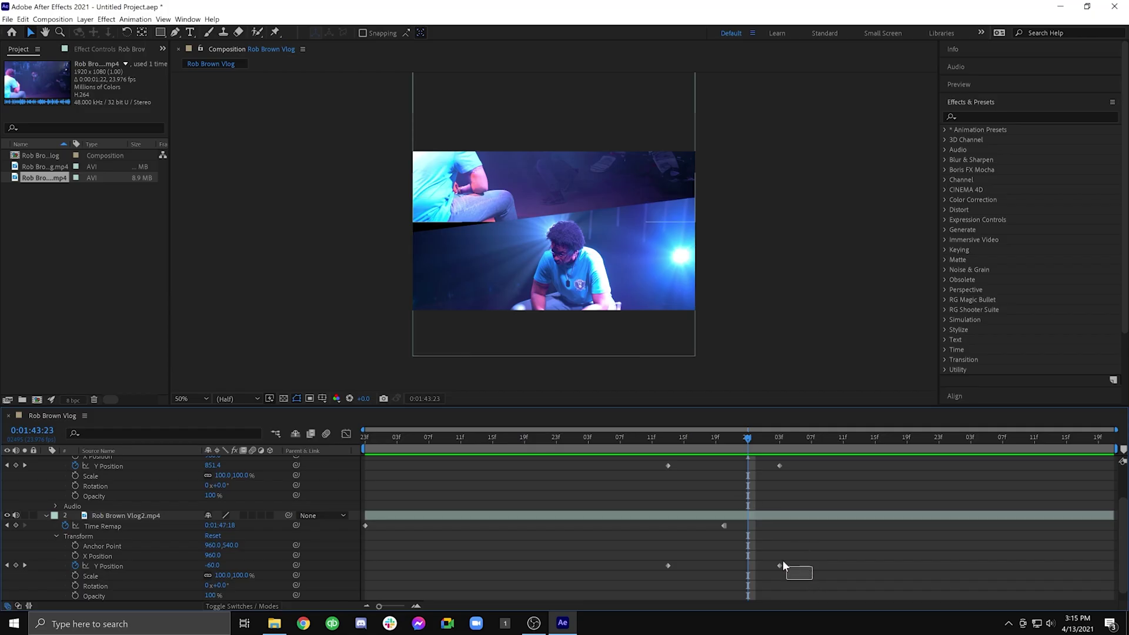
Apply Easy Ease to both clips' Y Position keyframes and play through the transition.
{"action": "left_click_drag", "start_coordinate": [783, 565], "coordinate": [767, 456]}
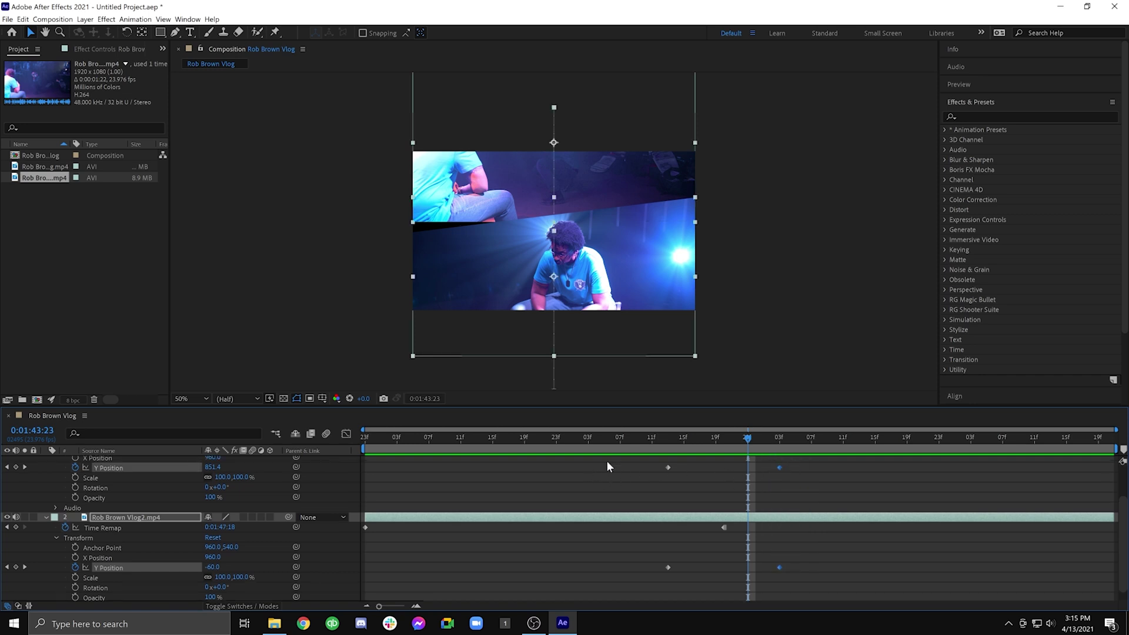
{"action": "right_click", "coordinate": [668, 467]}
{"action": "mouse_move", "coordinate": [717, 591]}
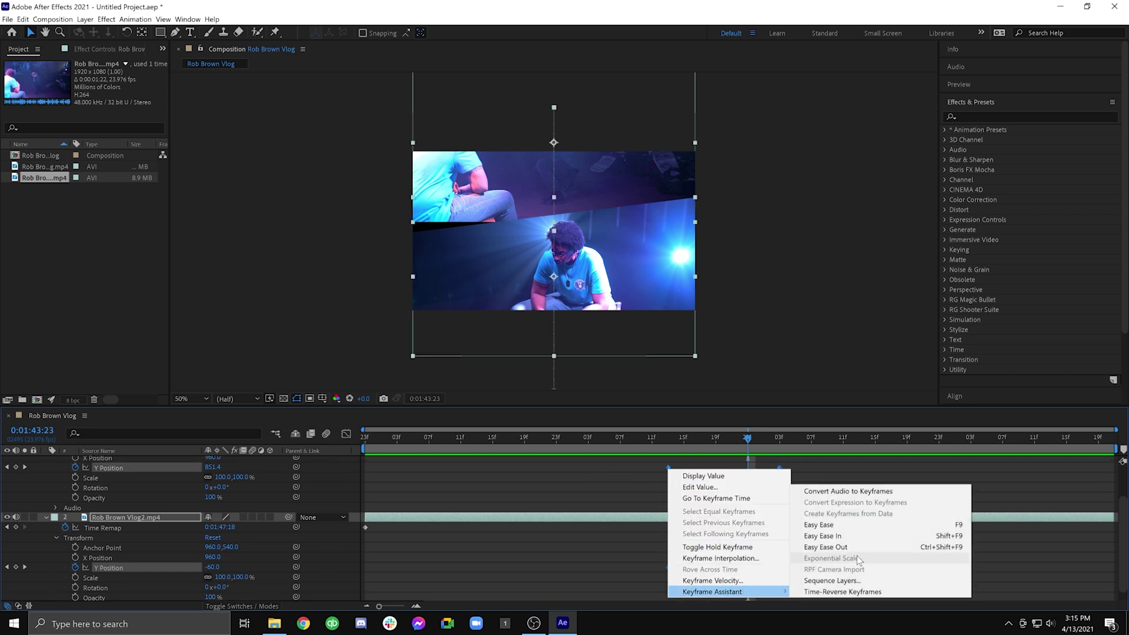
{"action": "left_click", "coordinate": [841, 527]}
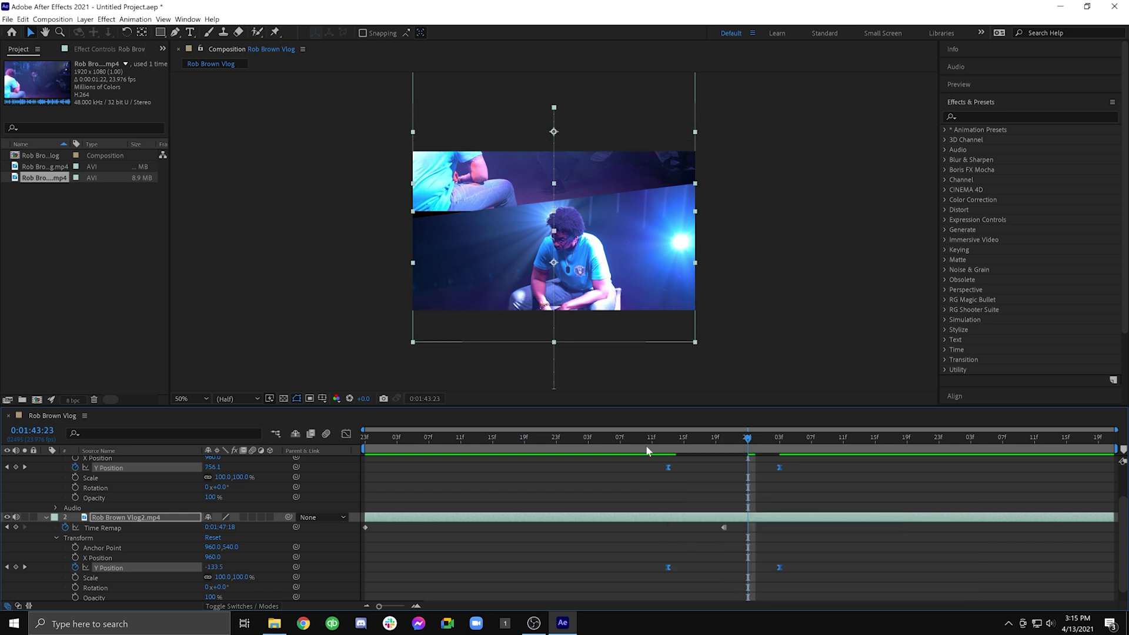
{"action": "left_click", "coordinate": [644, 445]}
{"action": "key", "text": "space"}
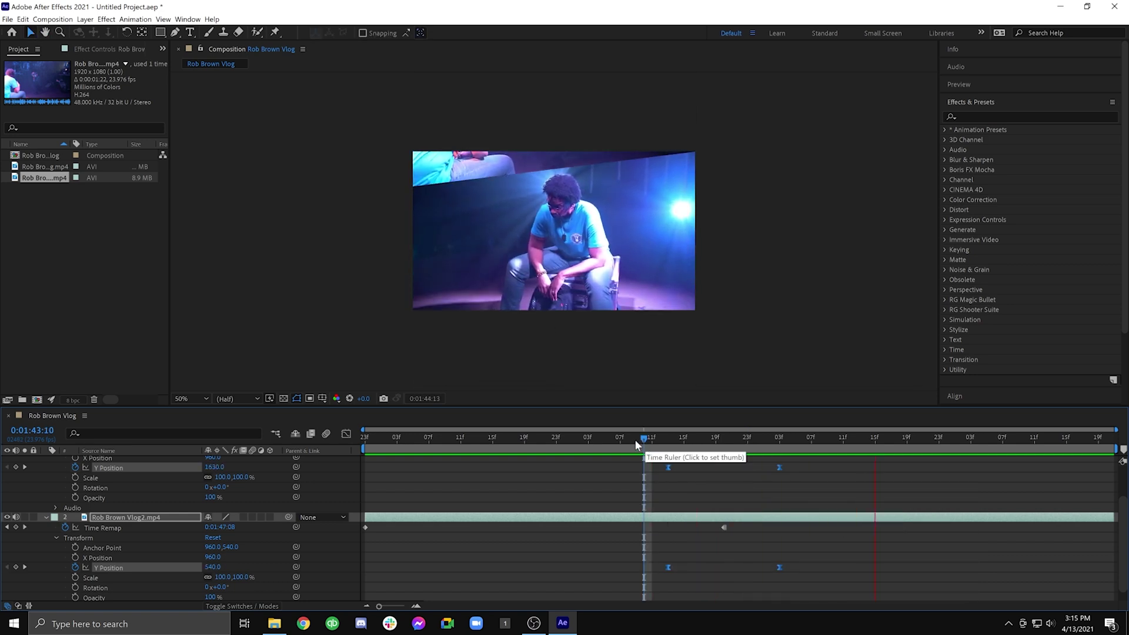
{"action": "left_click", "coordinate": [668, 437]}
{"action": "scroll", "coordinate": [123, 461], "scroll_direction": "up", "scroll_amount": 2}
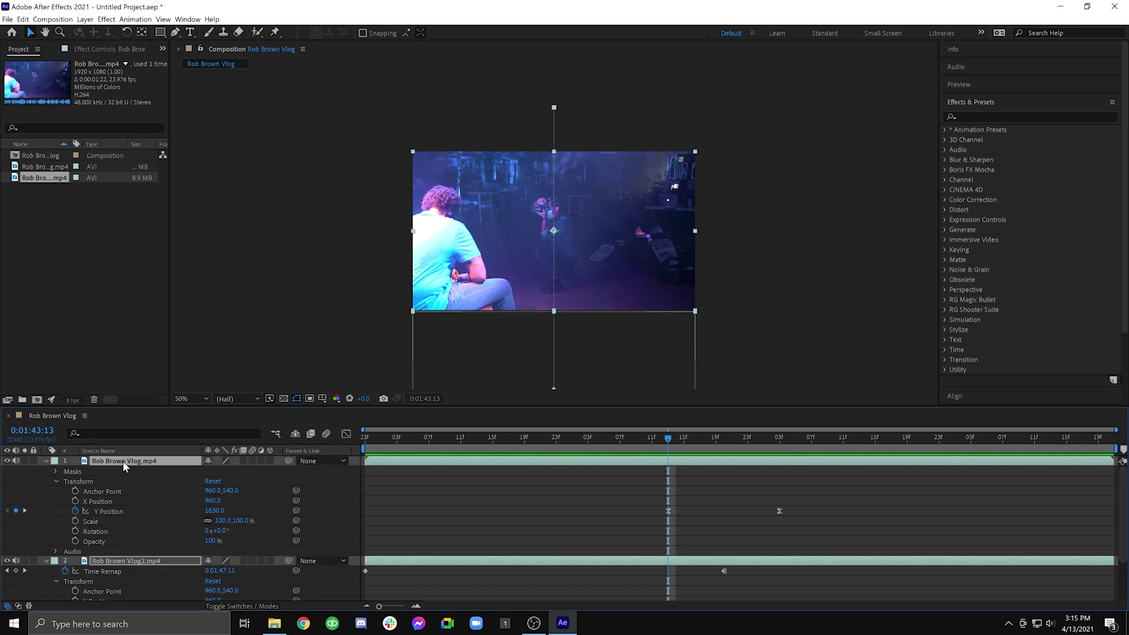
Reshape the top clip's Y Position curve in the Graph Editor to plunge steeply, then ease slowly.
{"action": "left_click", "coordinate": [346, 434]}
{"action": "left_click", "coordinate": [699, 475]}
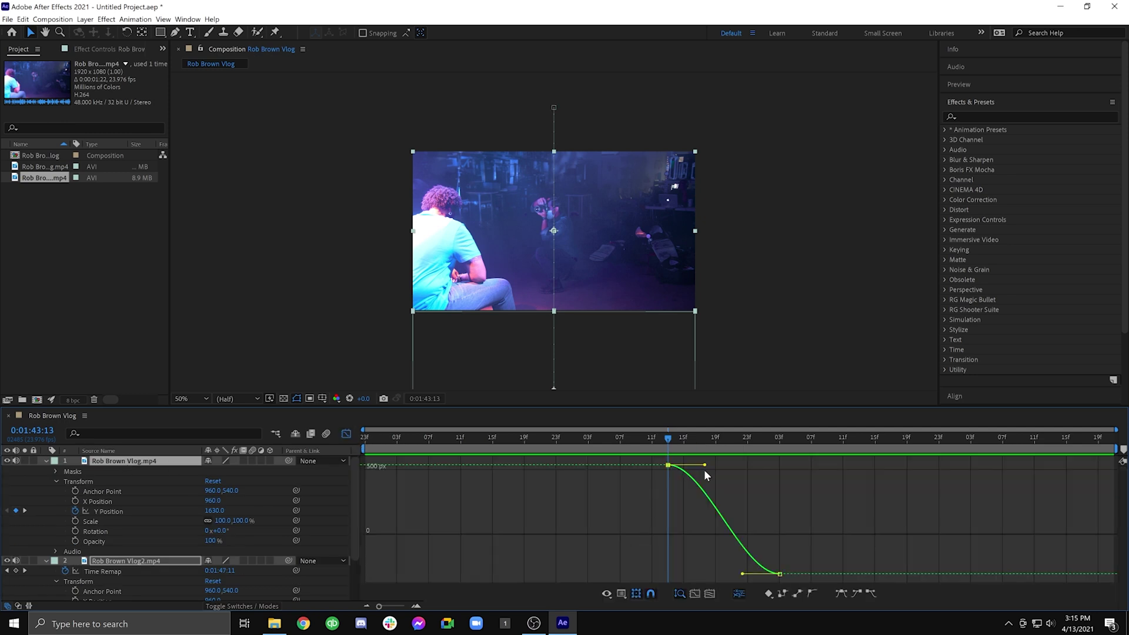
{"action": "left_click_drag", "start_coordinate": [706, 466], "coordinate": [671, 524]}
{"action": "left_click_drag", "start_coordinate": [741, 575], "coordinate": [696, 576]}
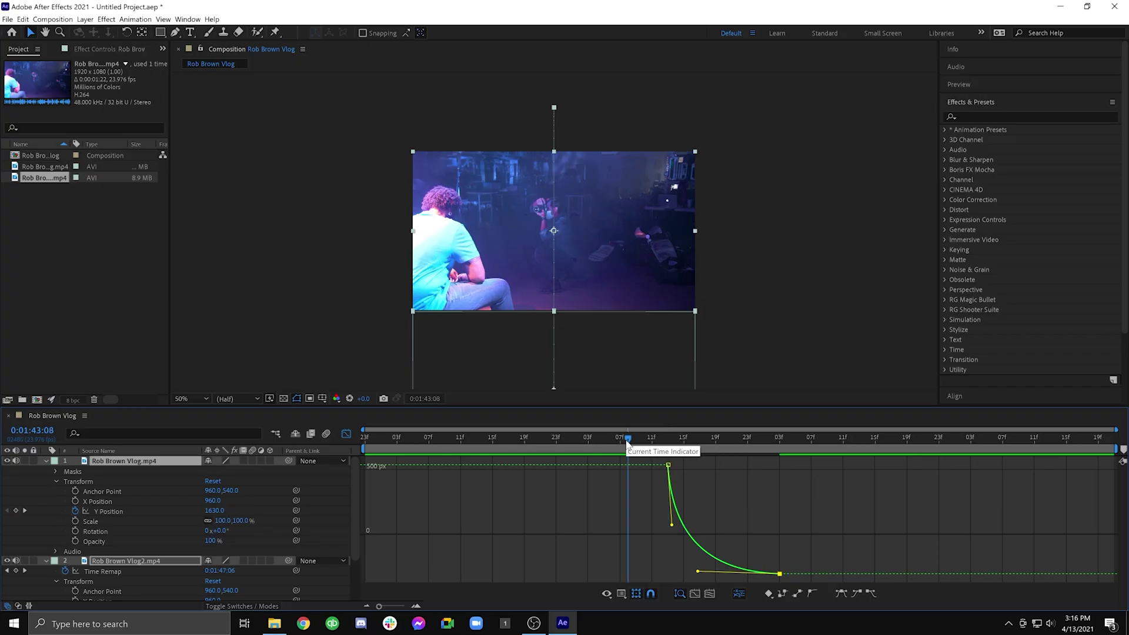
Refine the top clip's Y Position handles for a sharper start and a longer ease into the end.
{"action": "left_click", "coordinate": [627, 452]}
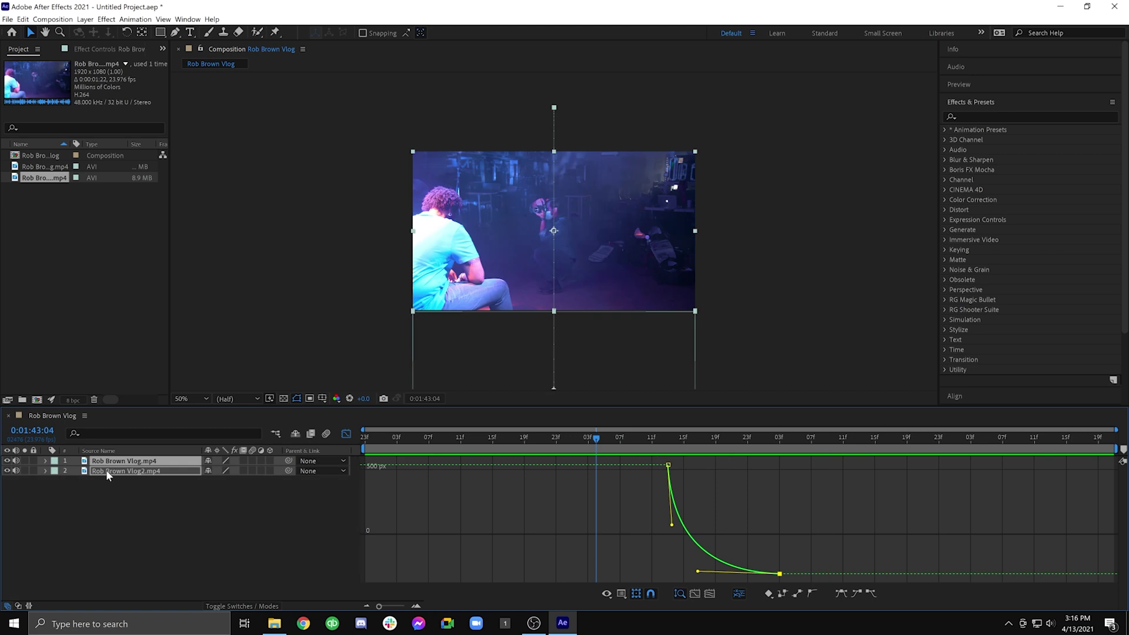
{"action": "left_click", "coordinate": [107, 470]}
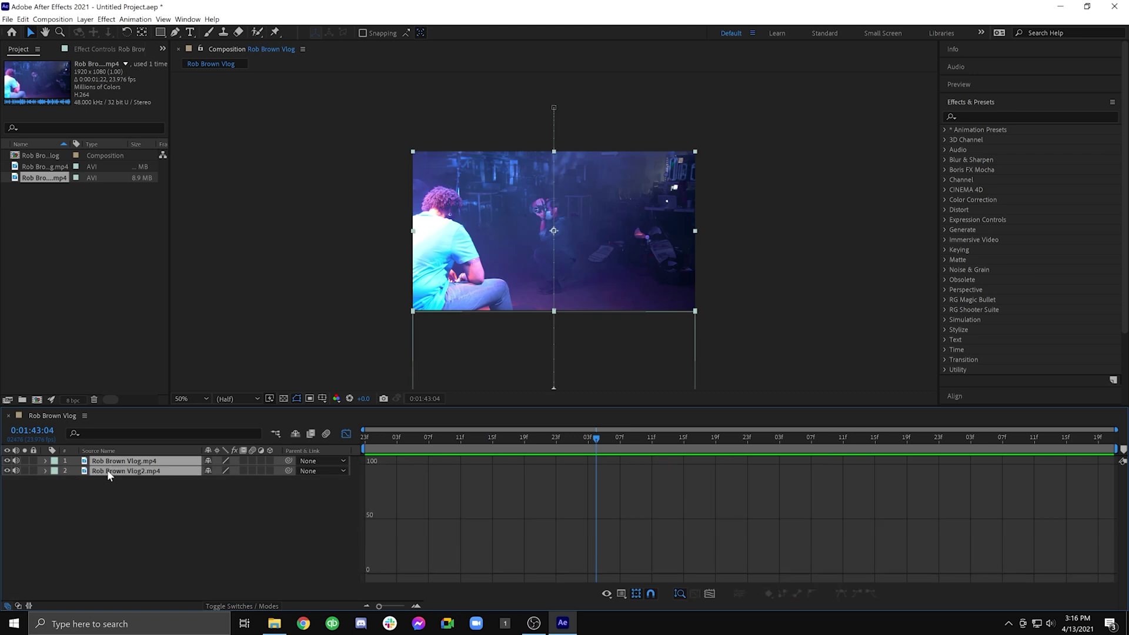
{"action": "left_click", "coordinate": [46, 470]}
{"action": "scroll", "coordinate": [119, 489], "scroll_direction": "down", "scroll_amount": 2}
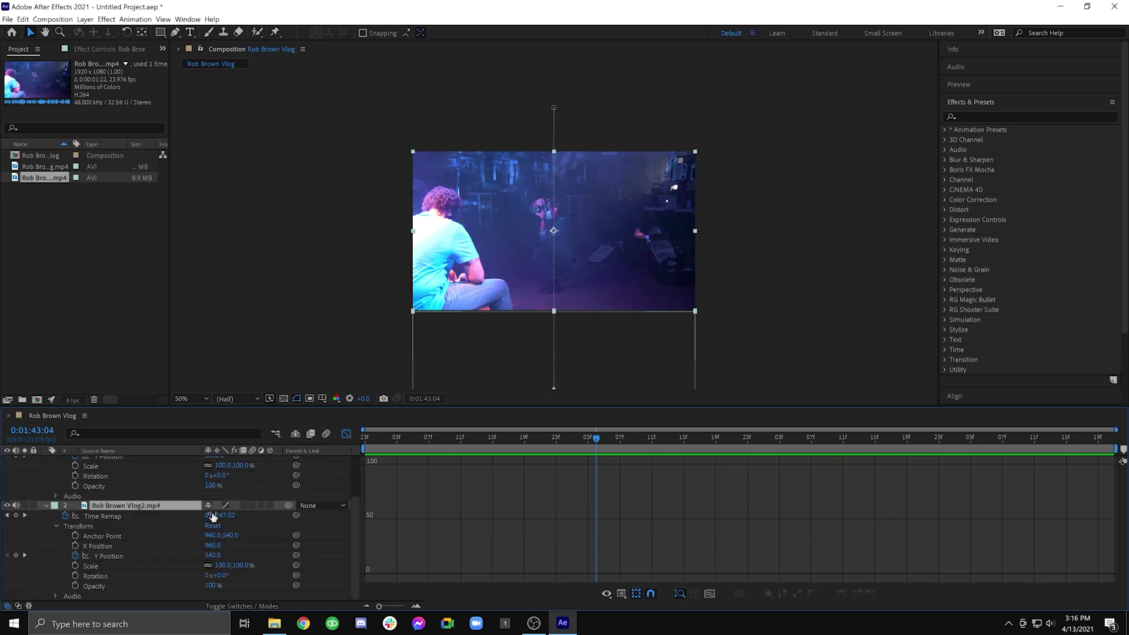
{"action": "scroll", "coordinate": [159, 516], "scroll_direction": "up", "scroll_amount": 2}
{"action": "left_click", "coordinate": [109, 512]}
{"action": "double_click", "coordinate": [669, 468]}
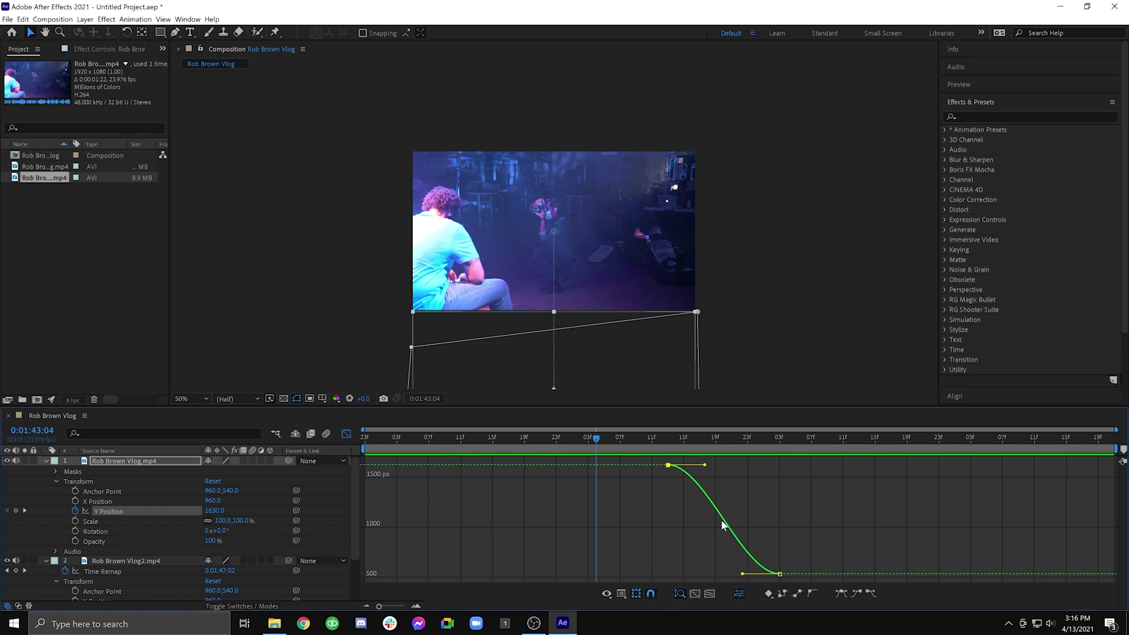
{"action": "left_click_drag", "start_coordinate": [742, 574], "coordinate": [680, 573]}
{"action": "left_click", "coordinate": [705, 468]}
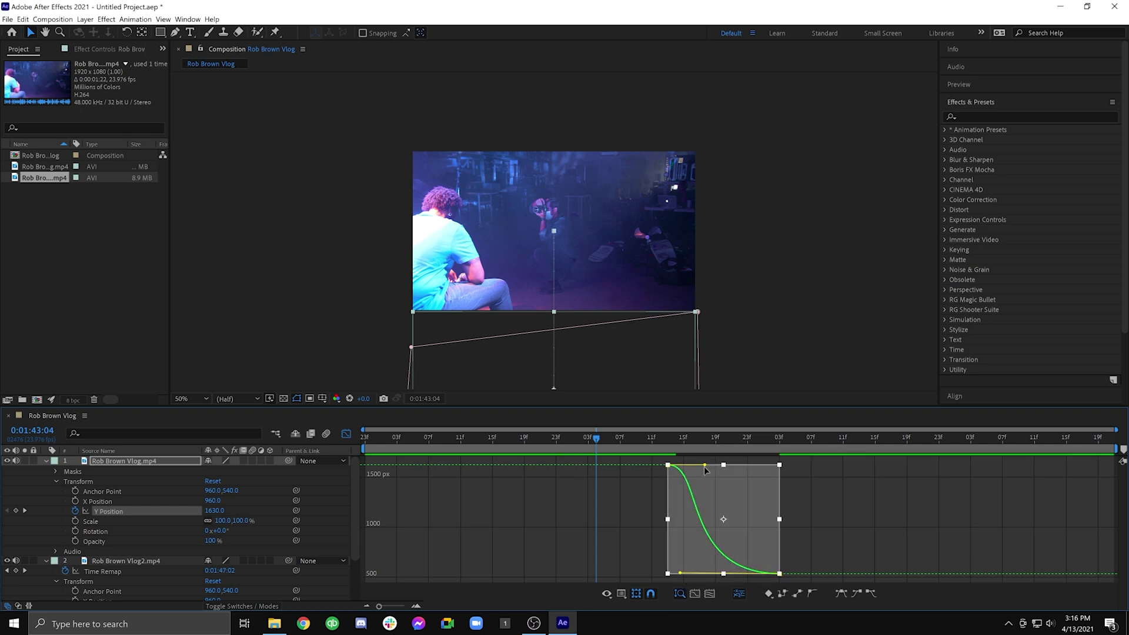
{"action": "left_click_drag", "start_coordinate": [704, 465], "coordinate": [673, 536]}
Preview the transition and end the preview range at the current frame.
{"action": "key", "text": "shift+F3"}
{"action": "key", "text": "space"}
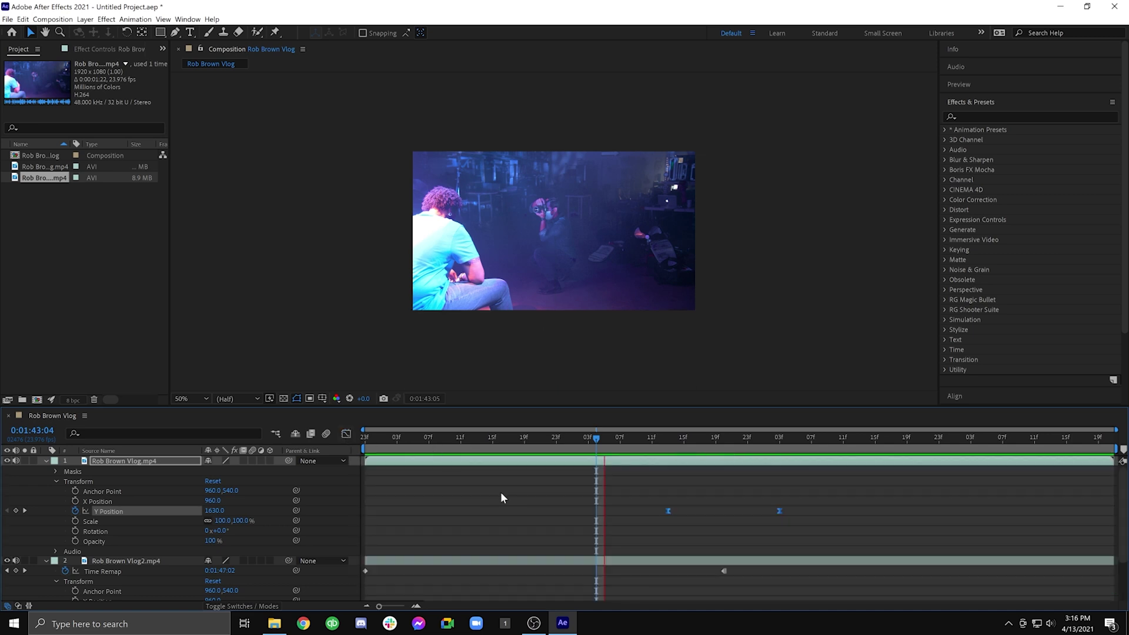
{"action": "scroll", "coordinate": [500, 498], "scroll_direction": "down", "scroll_amount": 1}
{"action": "mouse_move", "coordinate": [675, 447]}
{"action": "left_mouse_down"}
{"action": "mouse_move", "coordinate": [706, 446]}
{"action": "mouse_move", "coordinate": [675, 448]}
{"action": "left_mouse_up"}
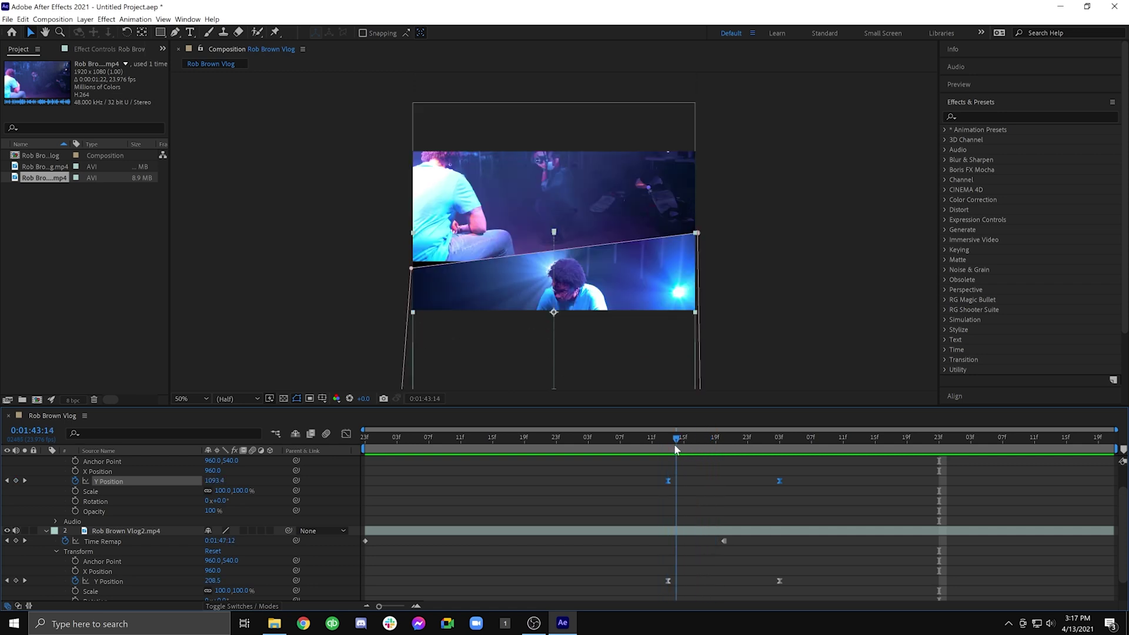
{"action": "key", "text": "n"}
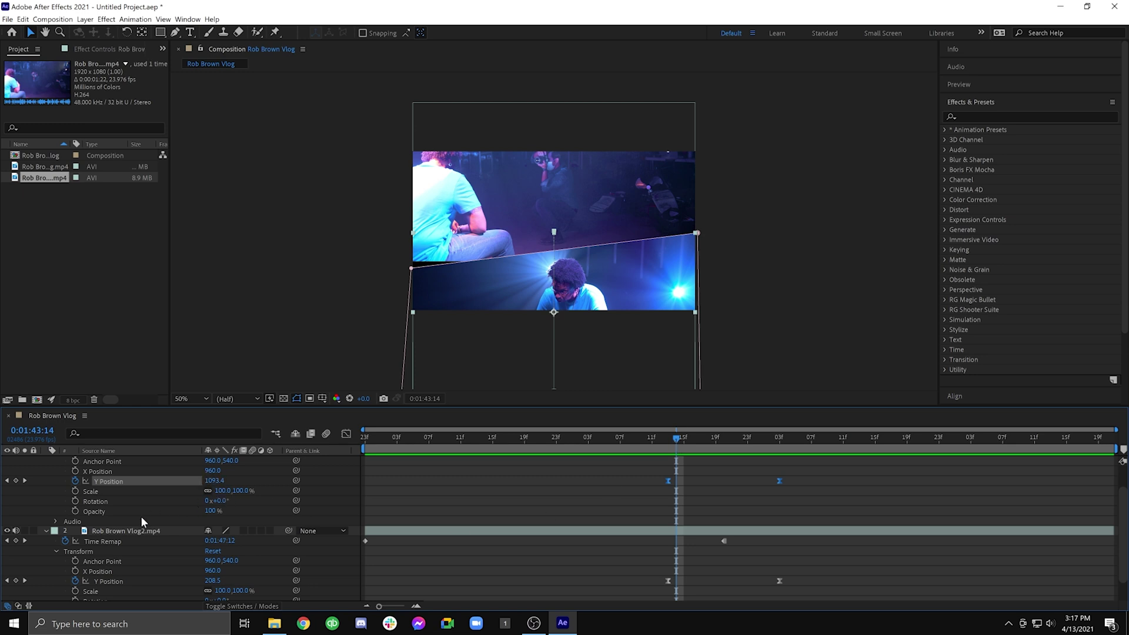
Steepen the start of the lower clip's Y Position curve so it drops sharply, then glides.
{"action": "left_click", "coordinate": [470, 530]}
{"action": "key", "text": "shift+F3"}
{"action": "left_click", "coordinate": [667, 466]}
{"action": "left_click_drag", "start_coordinate": [676, 519], "coordinate": [676, 524]}
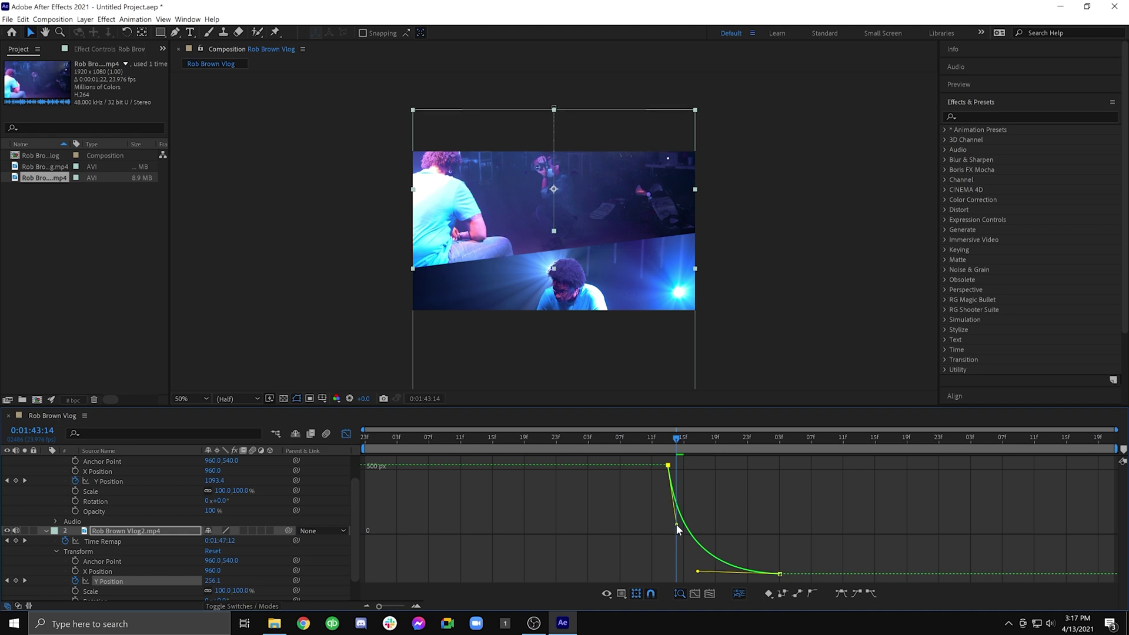
{"action": "left_click", "coordinate": [563, 451]}
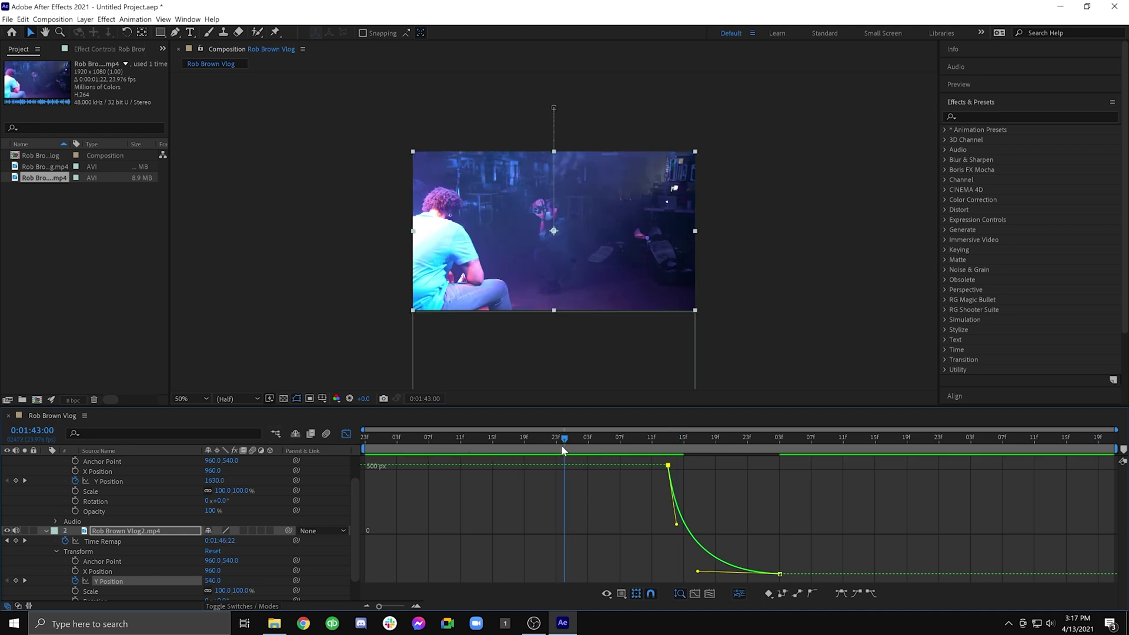